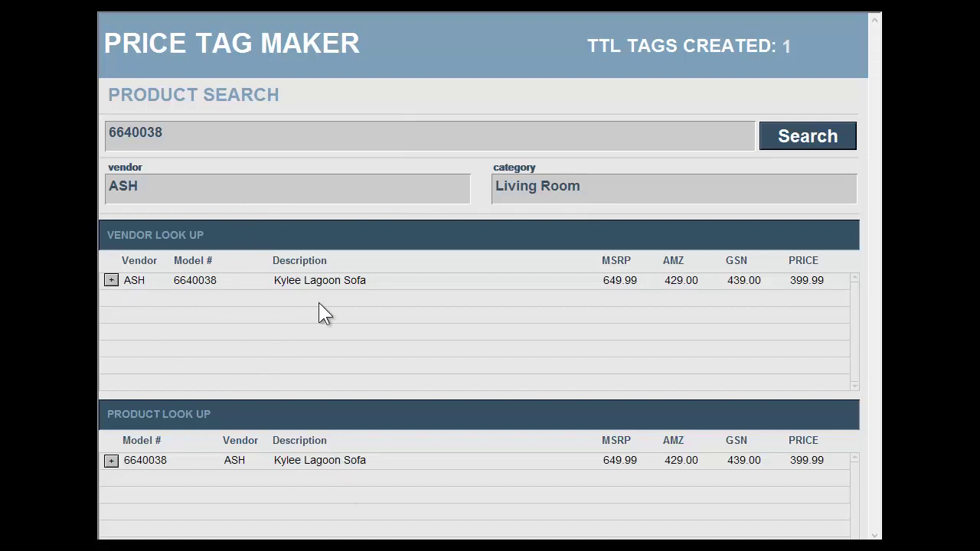
Search the product records for model number 6640038
click(218, 143)
text(6640038)
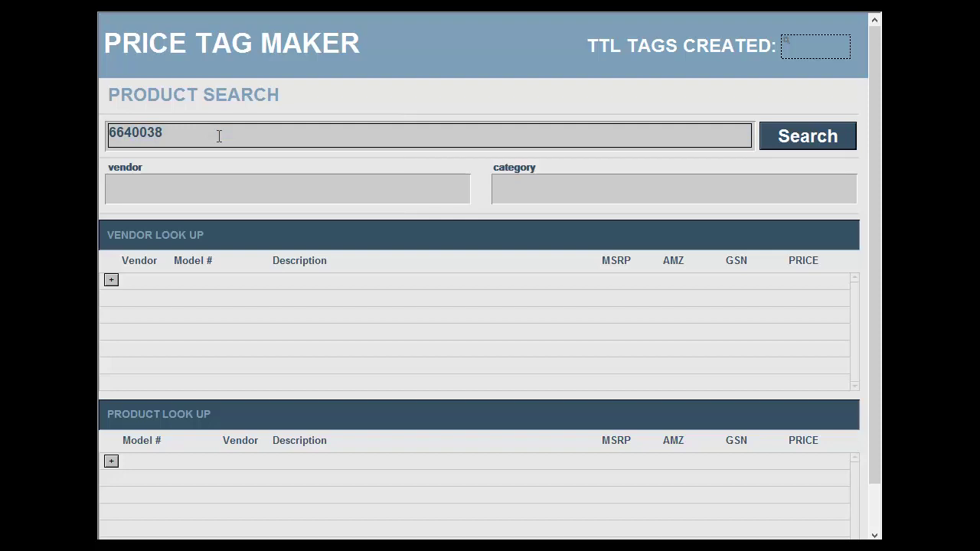
click(807, 144)
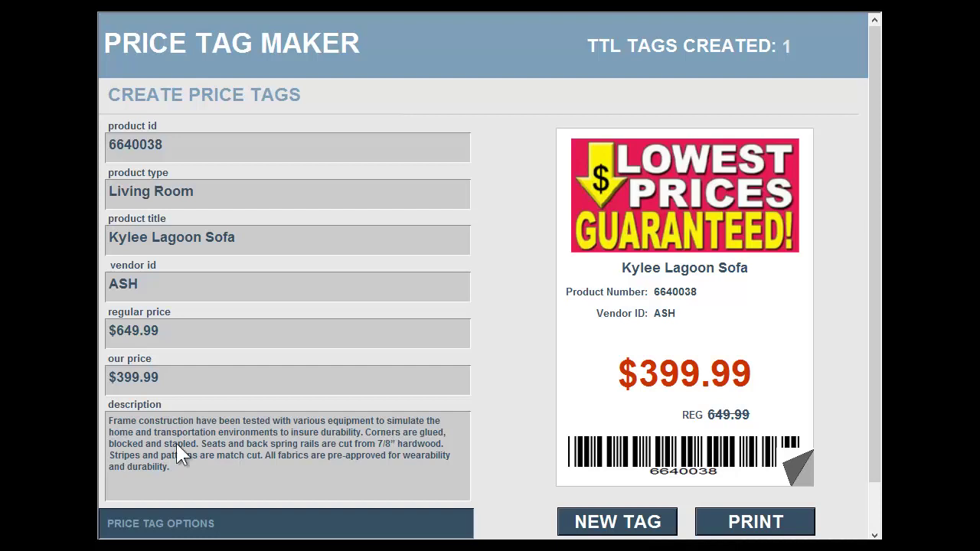
Show the back of the sofa's price tag and set feature 3 to 123
click(801, 468)
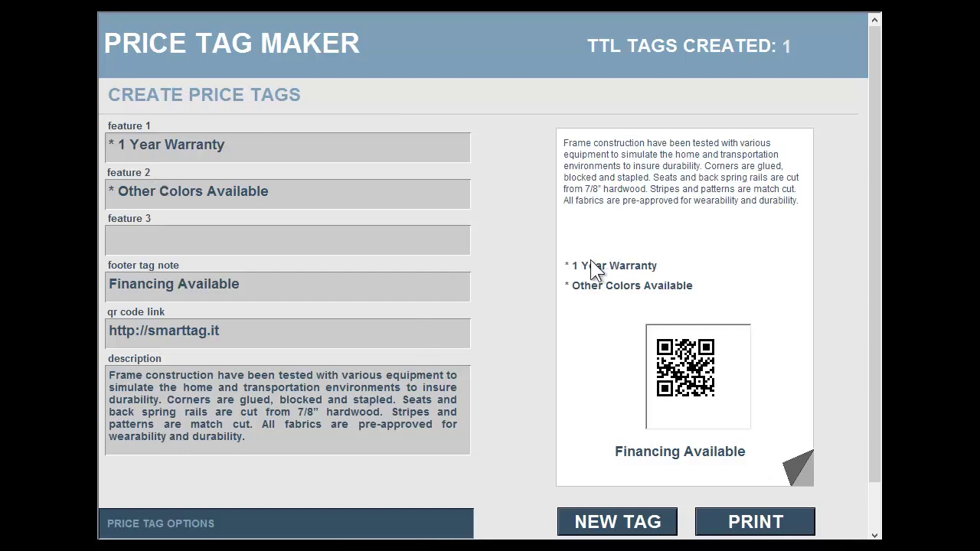
click(227, 242)
text(*23)
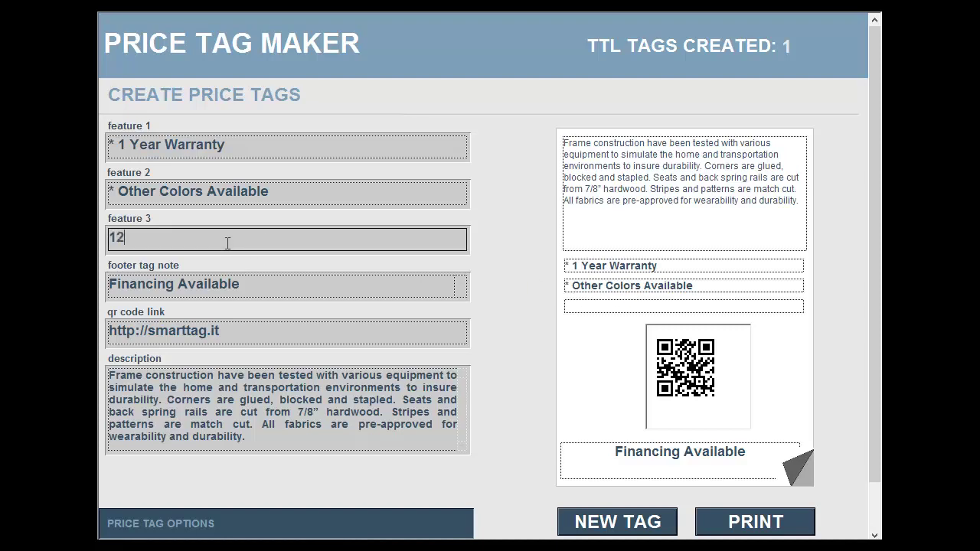
click(524, 323)
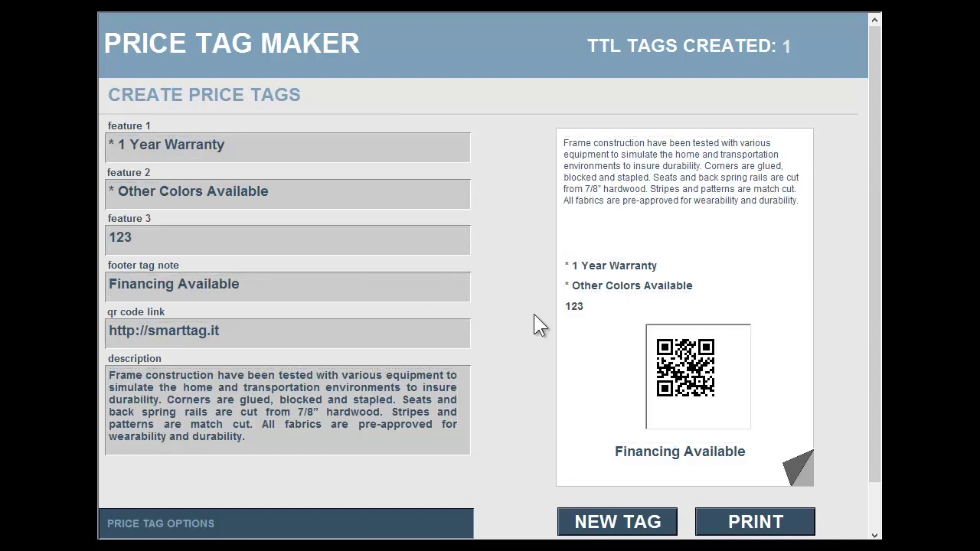
Delete the feature 3 text from the back of the price tag
double_click(167, 237)
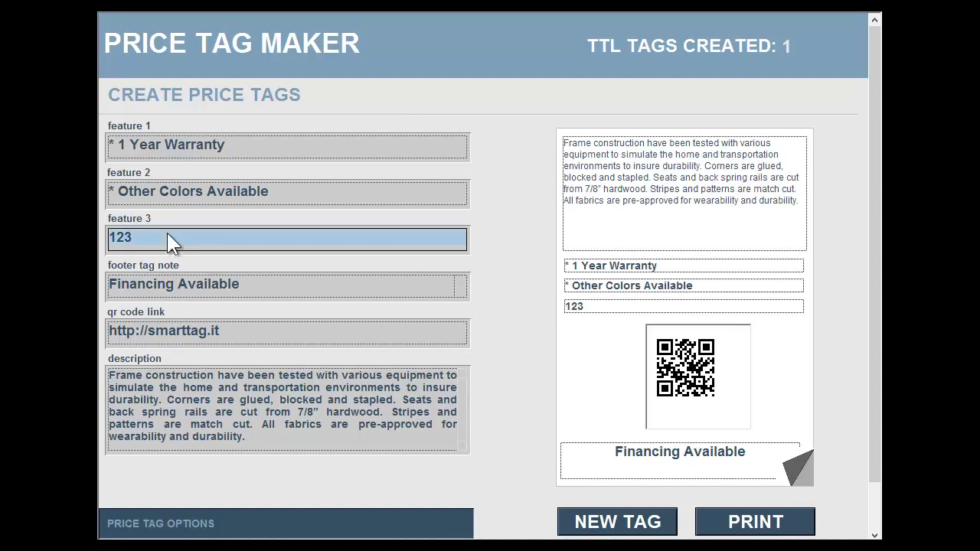
click(591, 305)
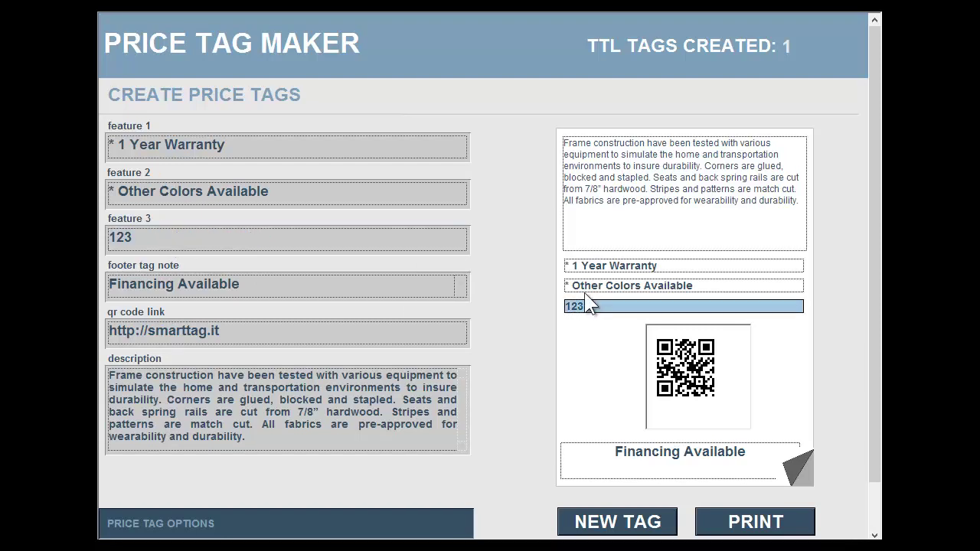
key(BackSpace)
click(534, 328)
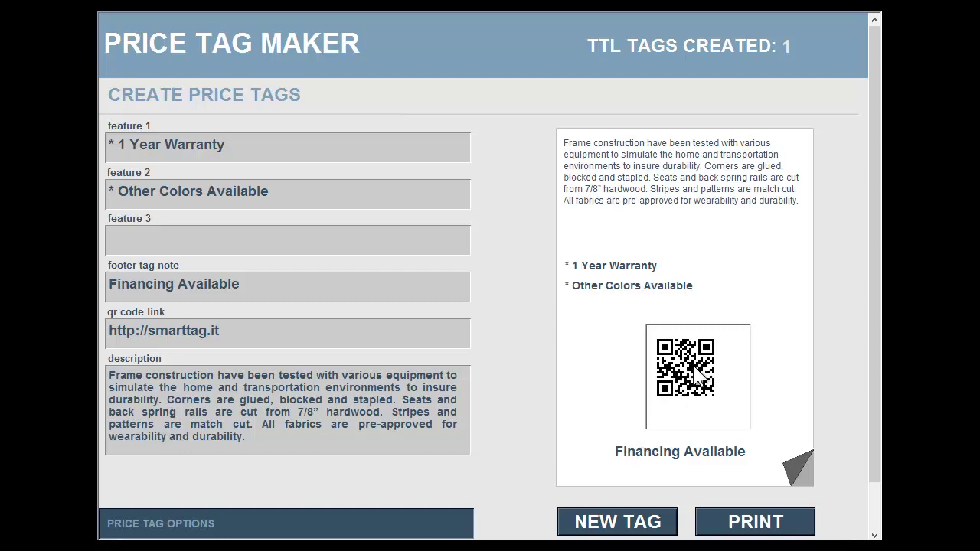
Inspect the QR code link on the back of the tag and return to the tag's front
click(227, 330)
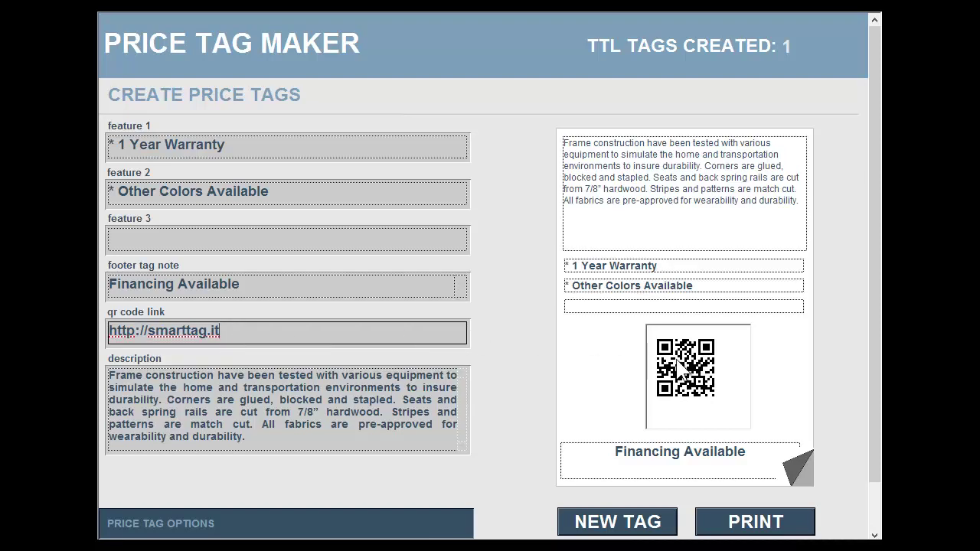
click(537, 358)
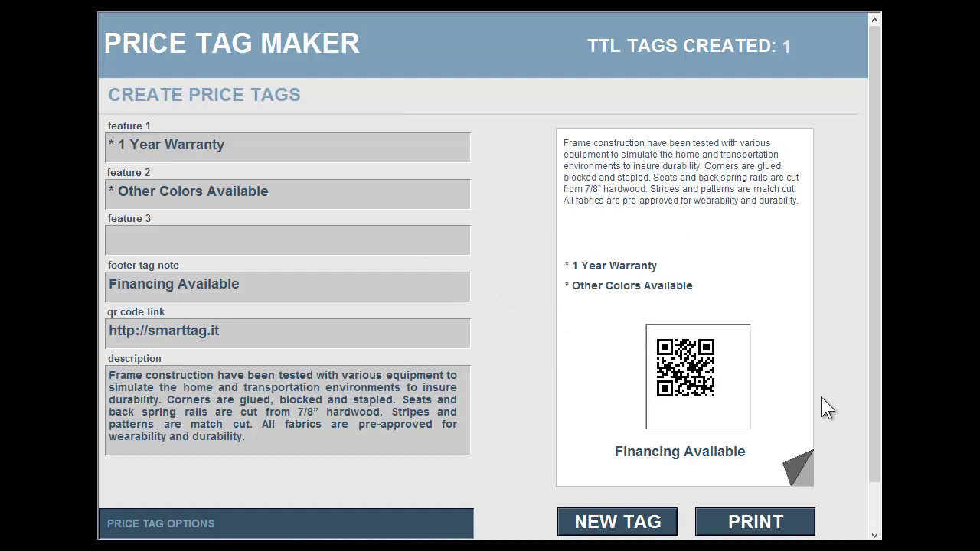
click(802, 472)
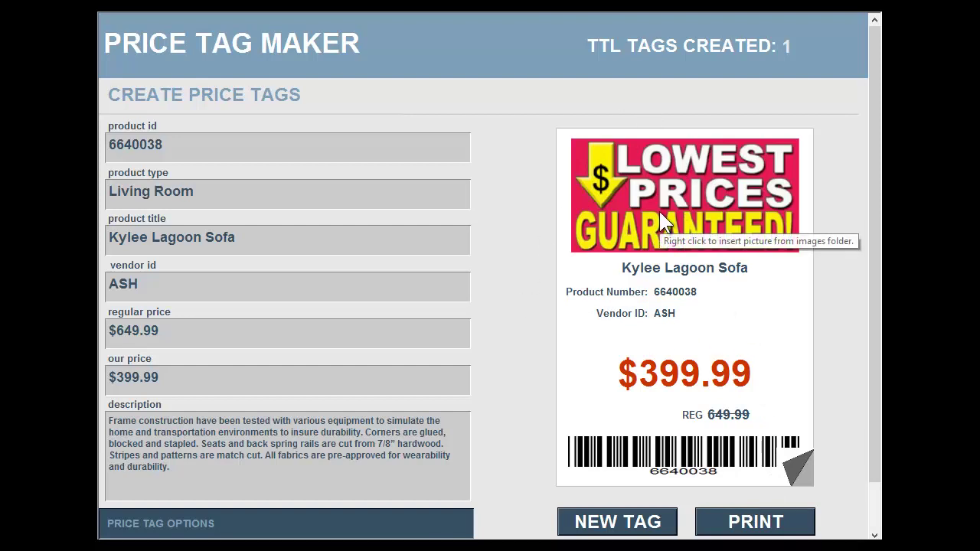
Run a price check on the sofa and view its Google Shopping comparison
click(878, 511)
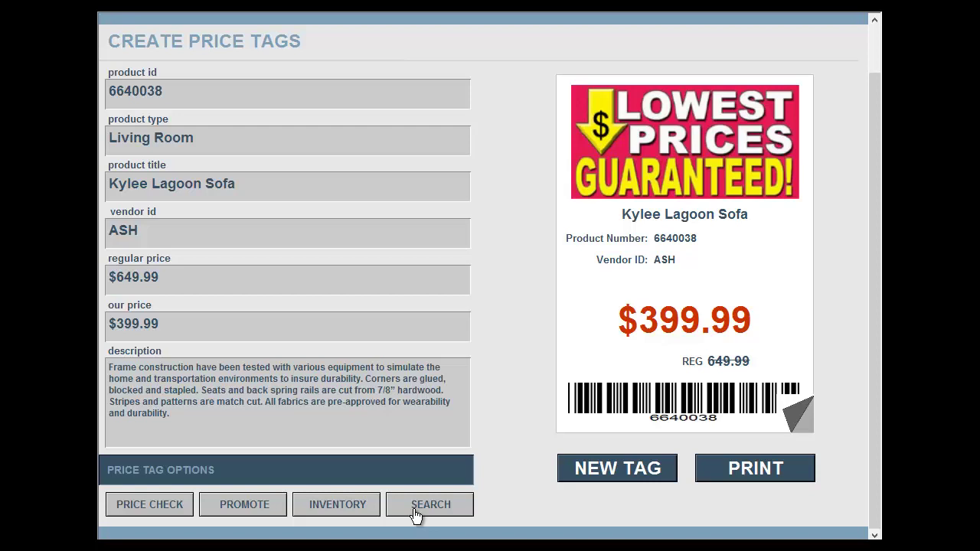
click(153, 511)
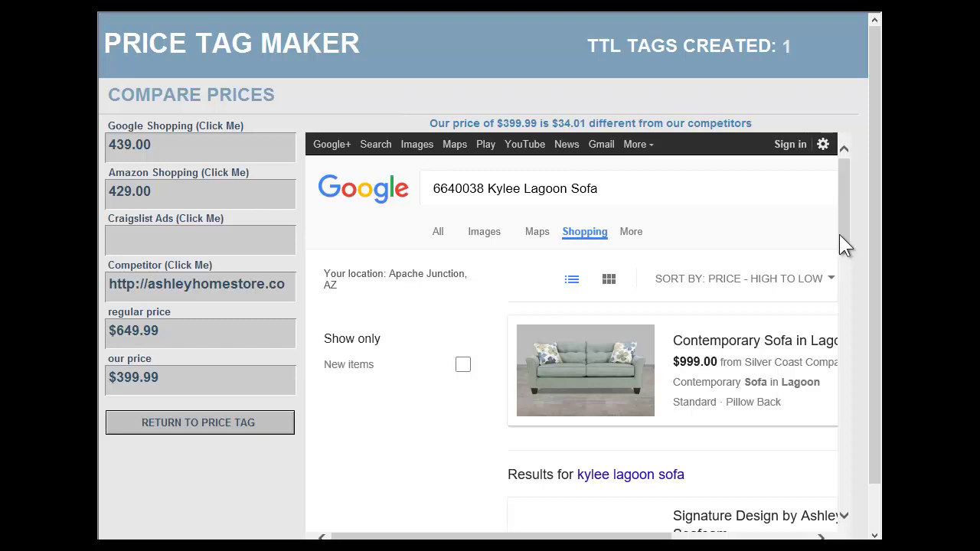
mouse_move(840, 239)
mouse_down()
mouse_move(842, 410)
mouse_move(829, 225)
mouse_up()
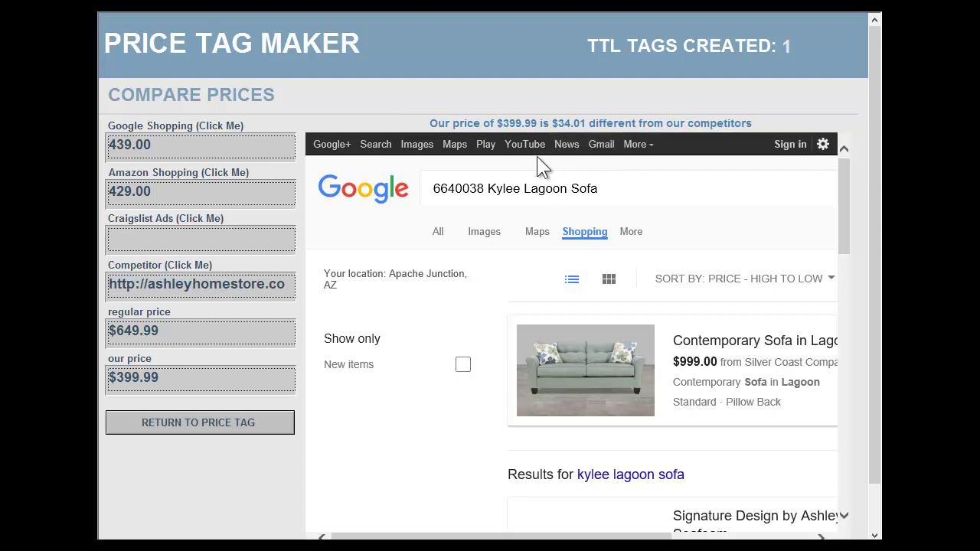
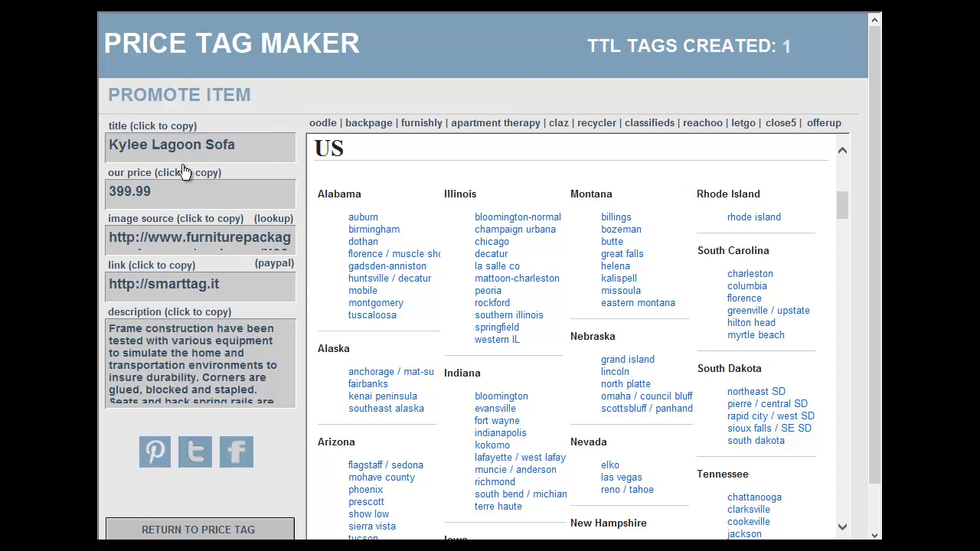
Review the image source address and copy the product title on the item promotion page, returning to the price tag
click(179, 235)
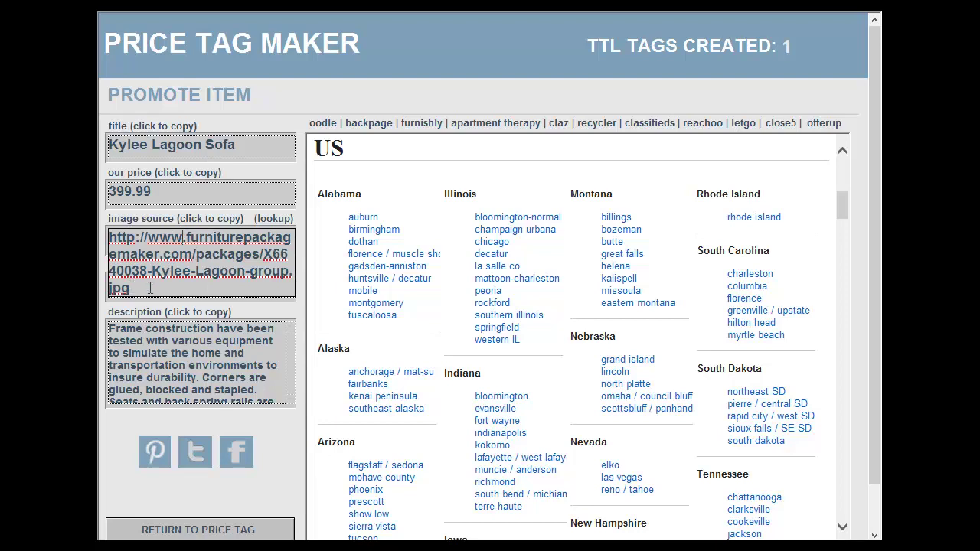
click(269, 313)
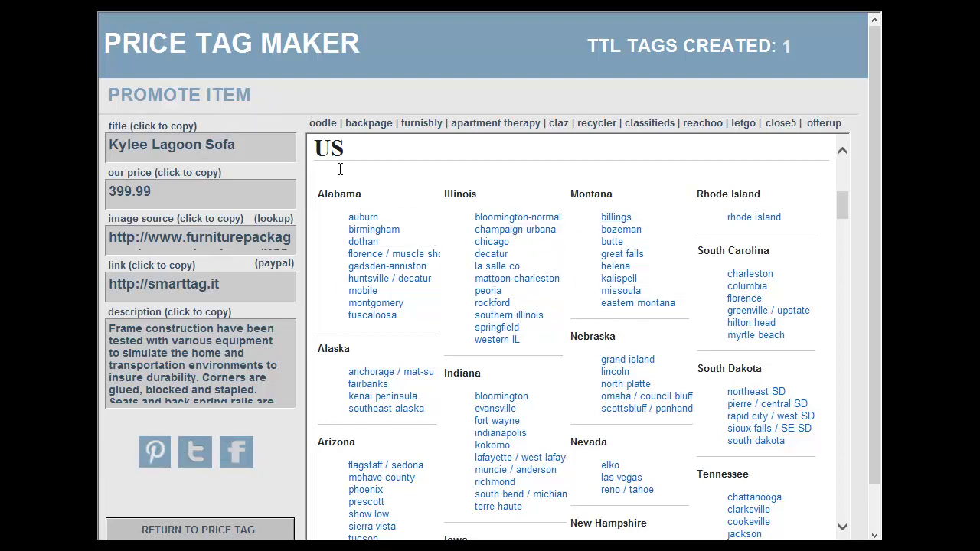
click(170, 139)
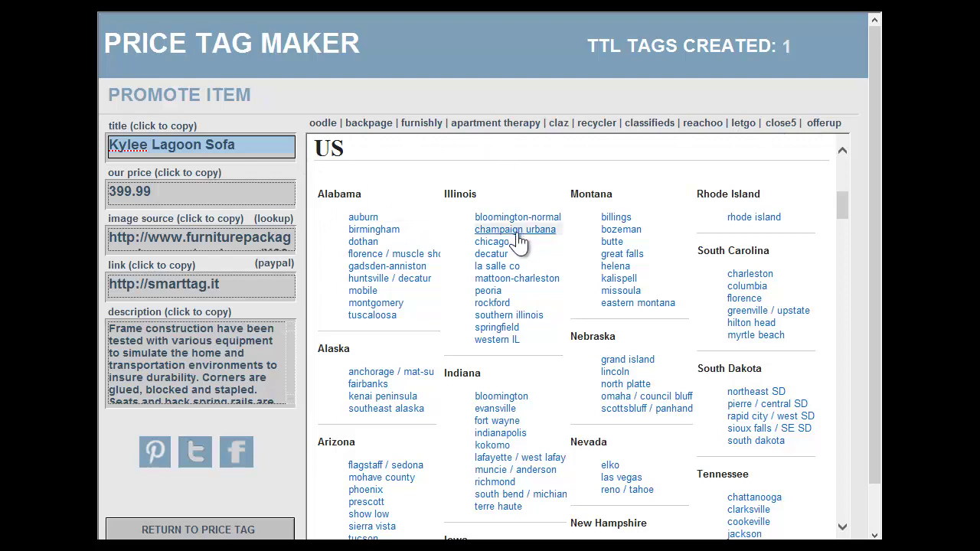
click(218, 530)
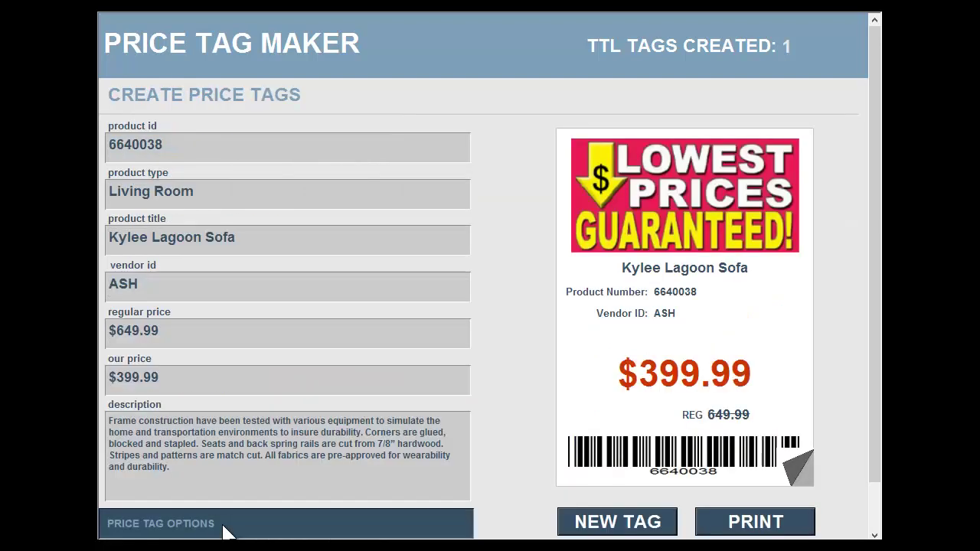
Open the sofa's inventory record and raise its showroom quantity by one, reverting it by lowering it by one
click(878, 501)
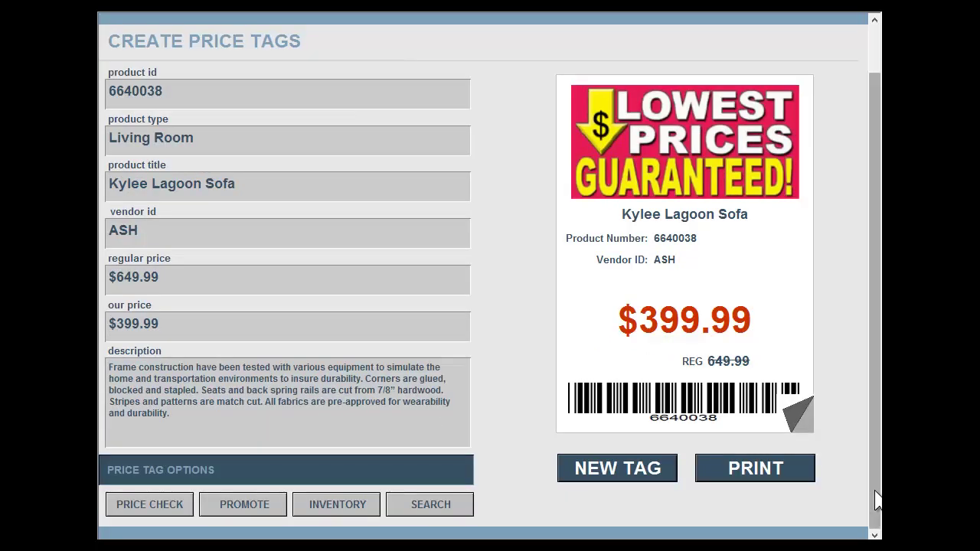
click(345, 504)
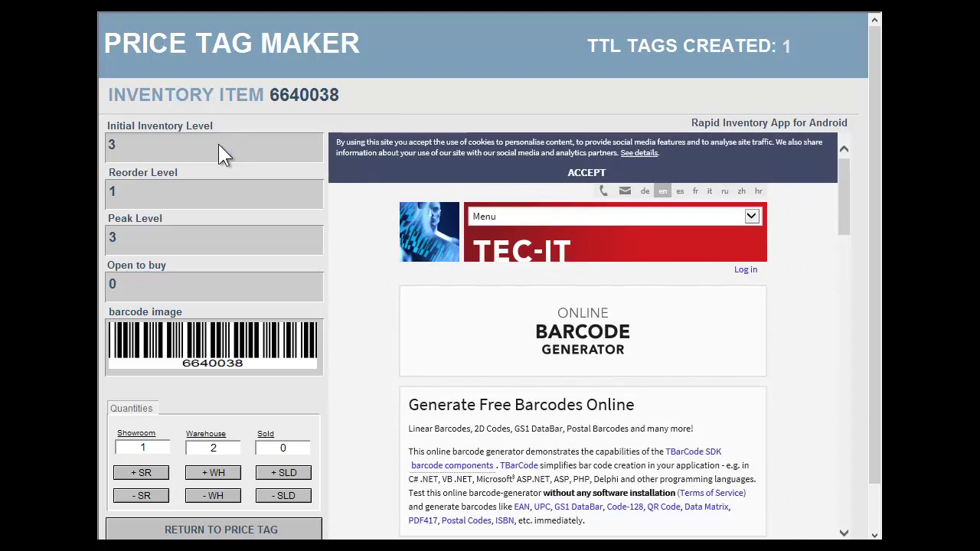
click(141, 475)
click(150, 496)
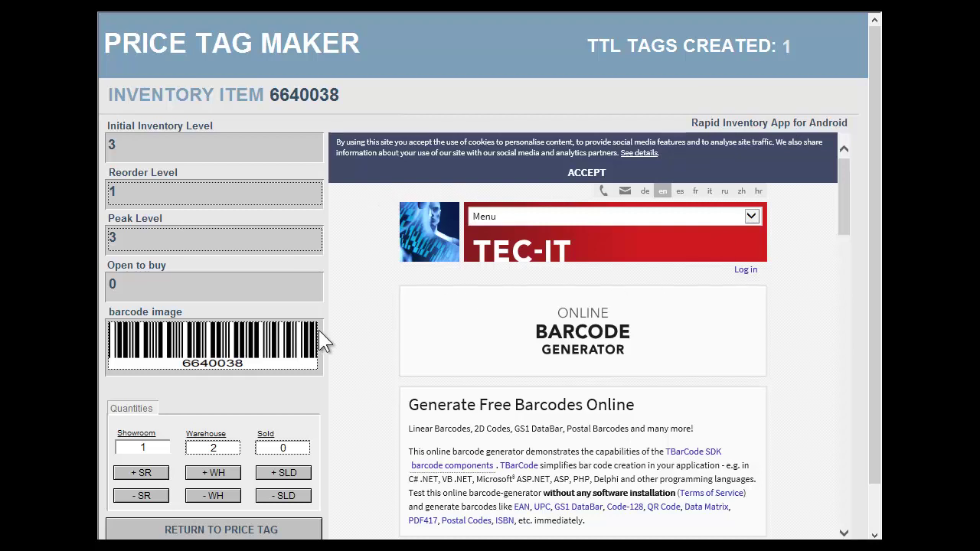
Generate a Code-39 barcode for the sample data ABC-1234 in the online barcode generator
mouse_move(259, 360)
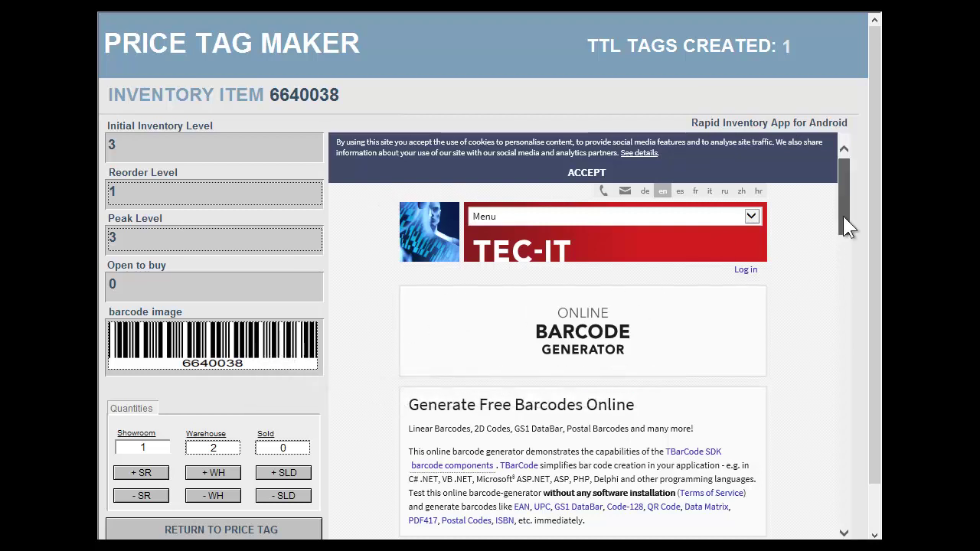
drag(843, 215, 864, 290)
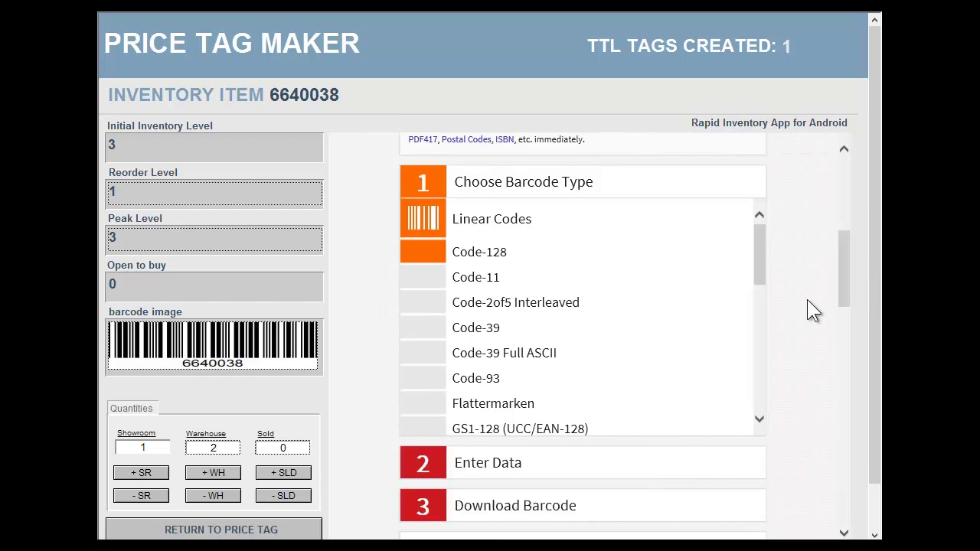
click(483, 336)
drag(481, 329, 417, 335)
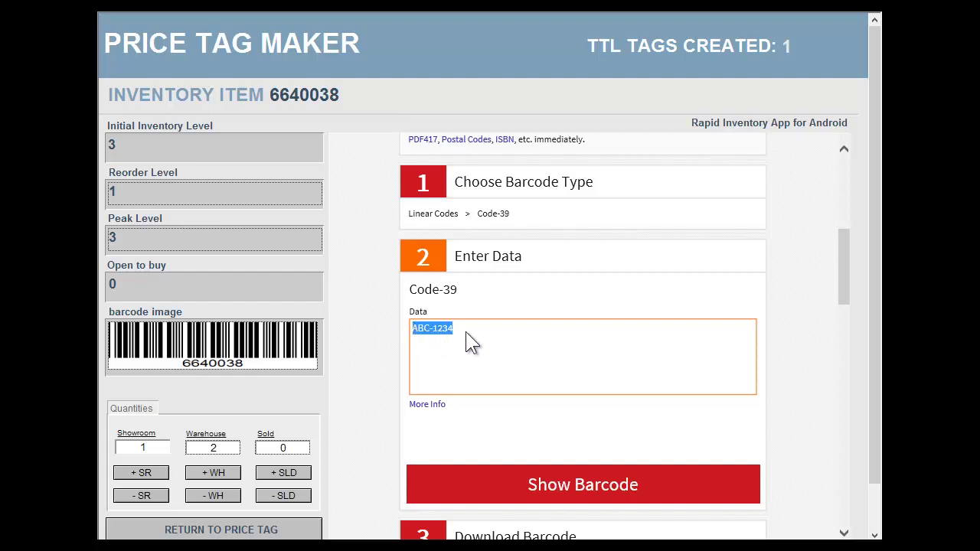
click(582, 483)
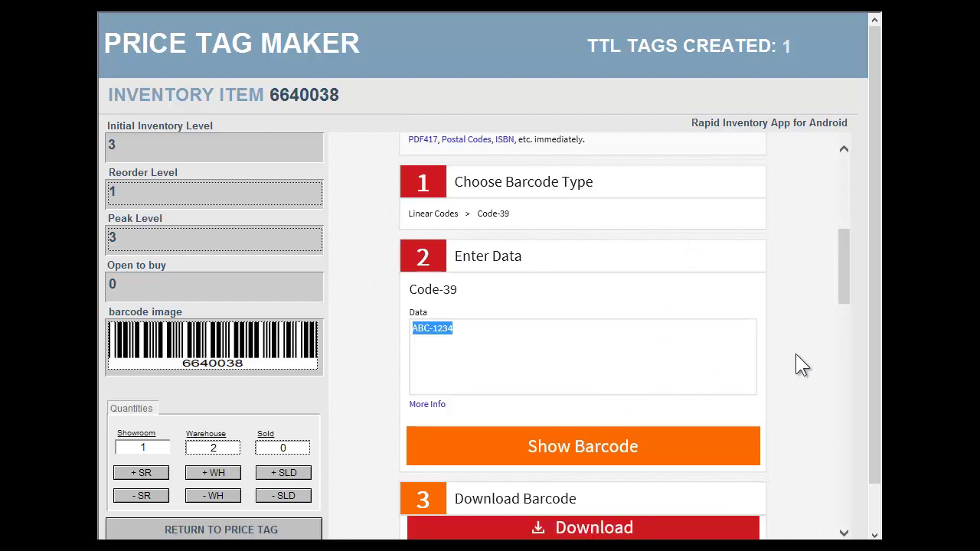
Try to transfer the generated ABC-1234 barcode into the inventory record's barcode image, and dismiss the picture's copy options
scroll(784, 392, down, 5)
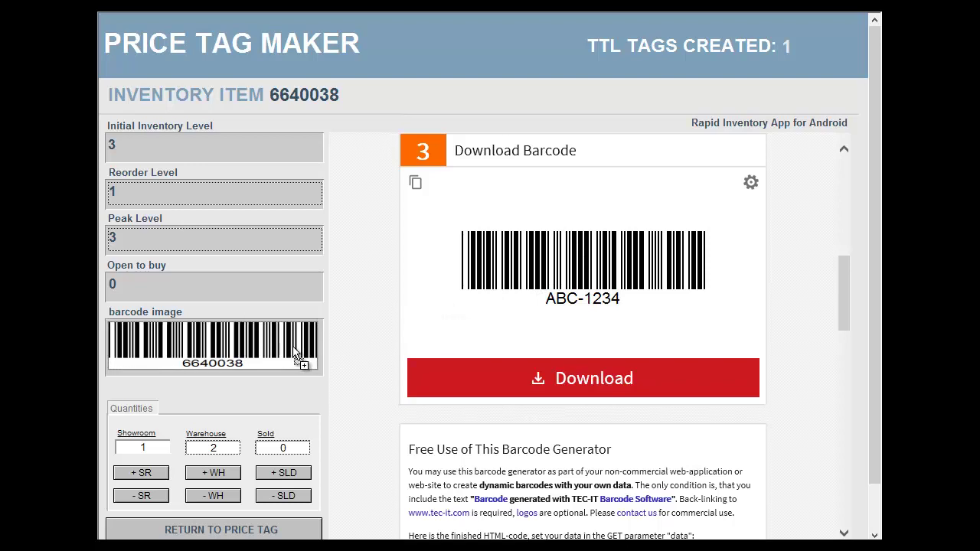
drag(566, 254, 540, 280)
right_click(531, 253)
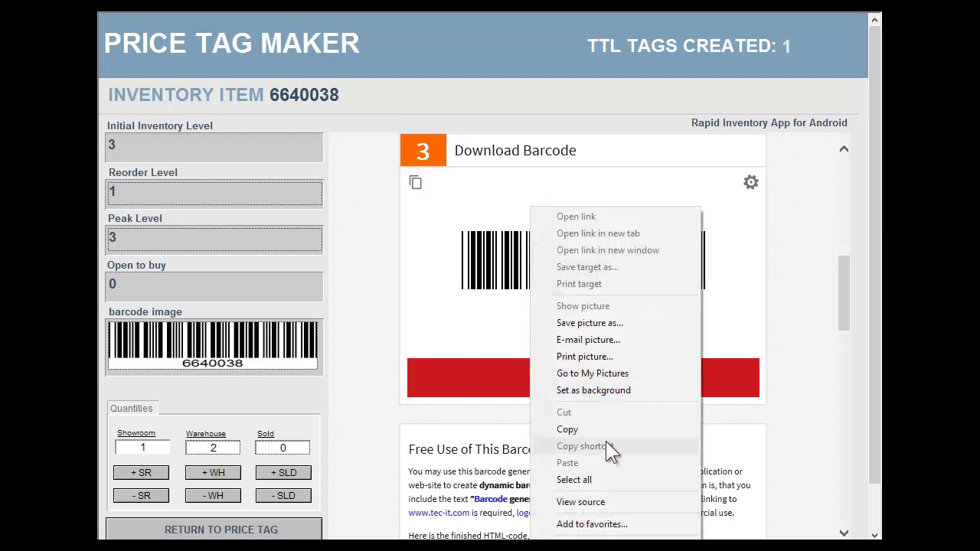
click(385, 341)
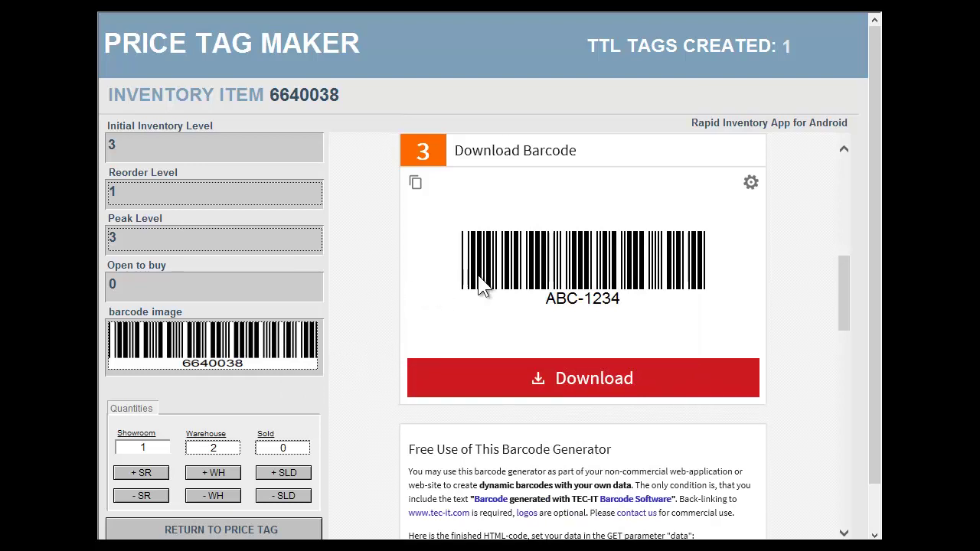
Return to the price tag and view the insertion options for its promotional picture, dismissing them without choosing one
click(878, 520)
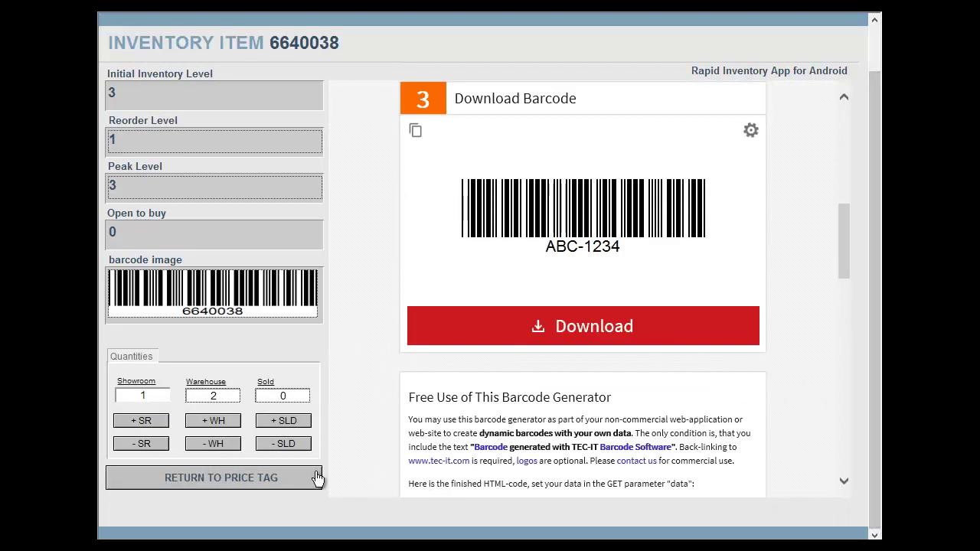
click(259, 492)
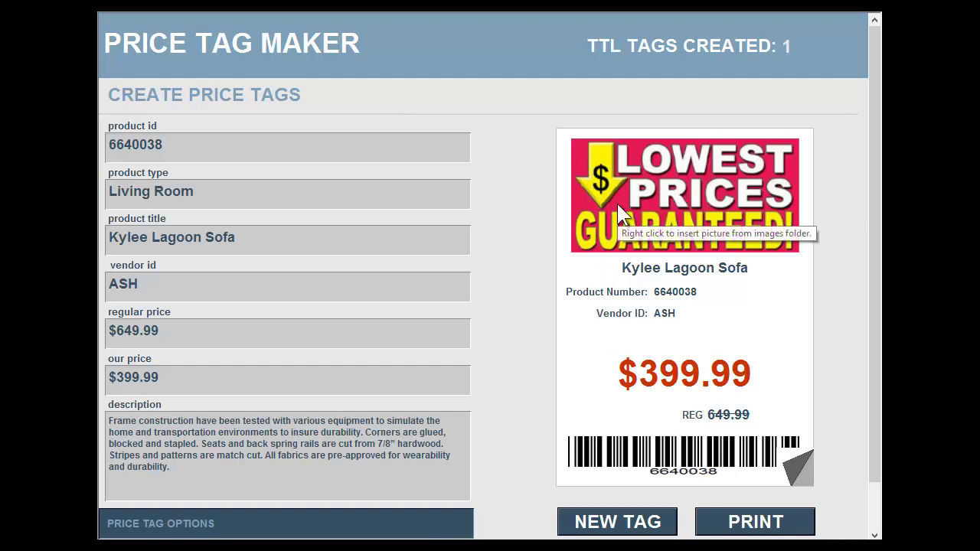
right_click(681, 190)
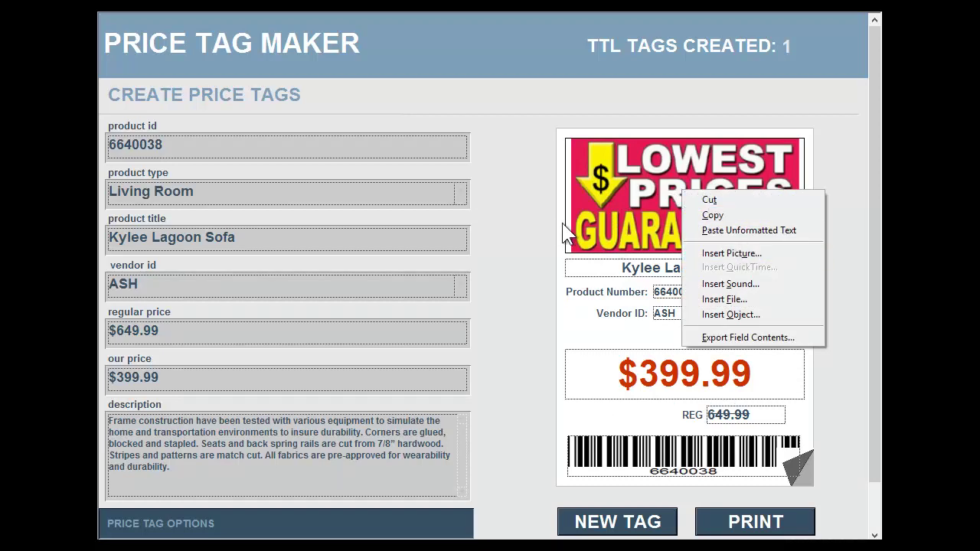
click(539, 222)
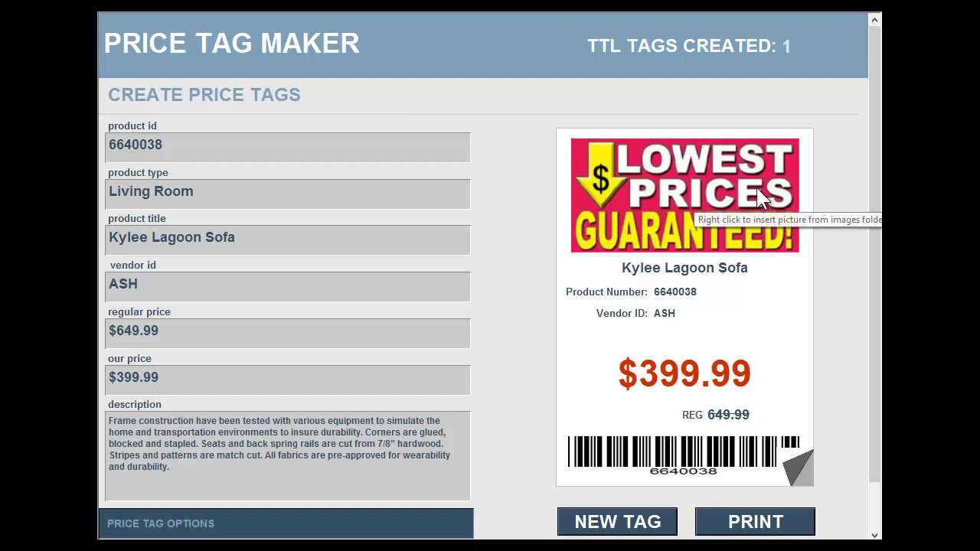